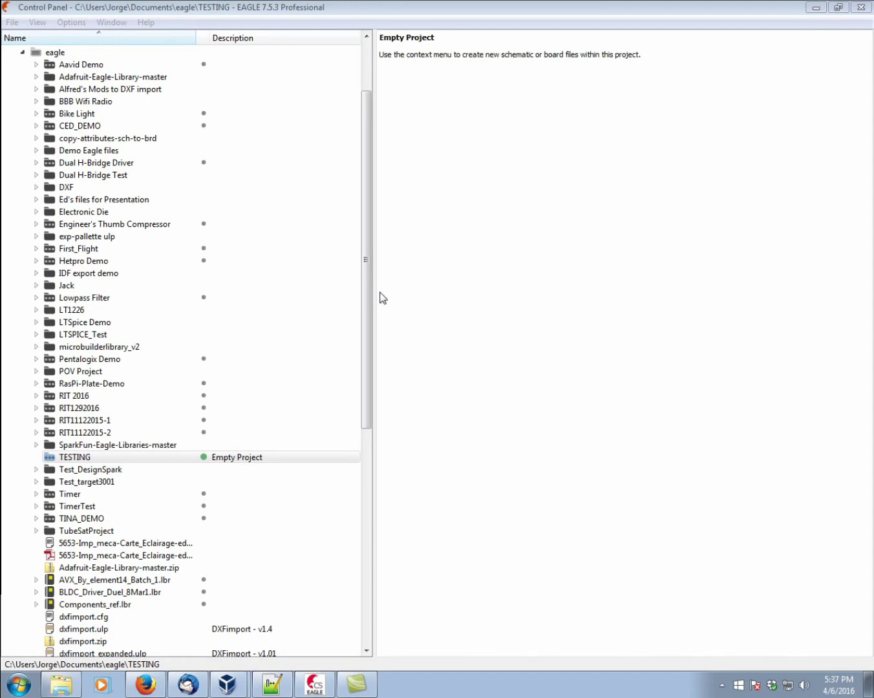
{"action": "left_click", "coordinate": [67, 9]}
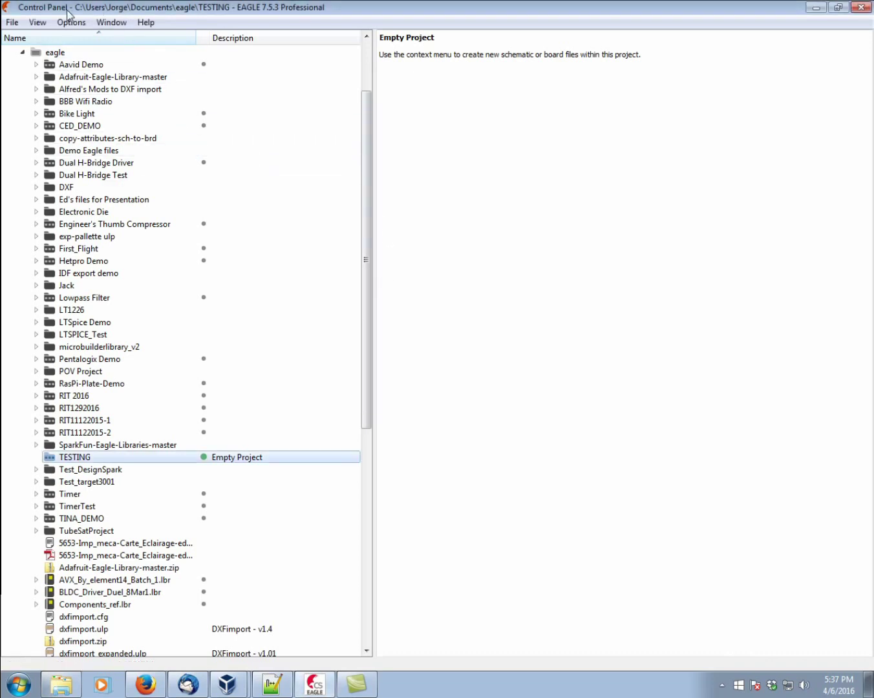
{"action": "left_click", "coordinate": [14, 23]}
{"action": "mouse_move", "coordinate": [53, 39]}
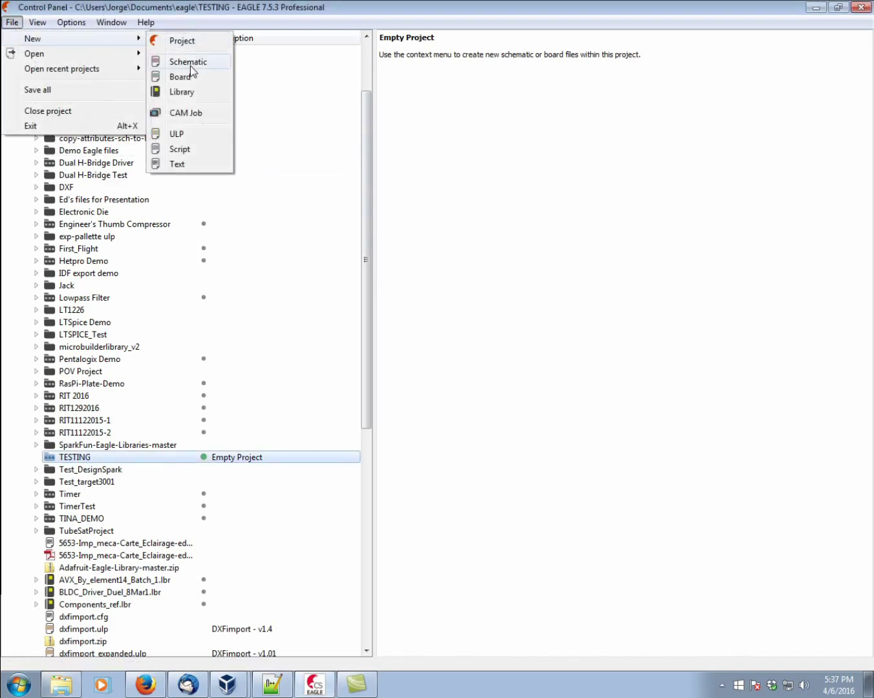
{"action": "key", "text": "Escape"}
{"action": "key", "text": "Escape"}
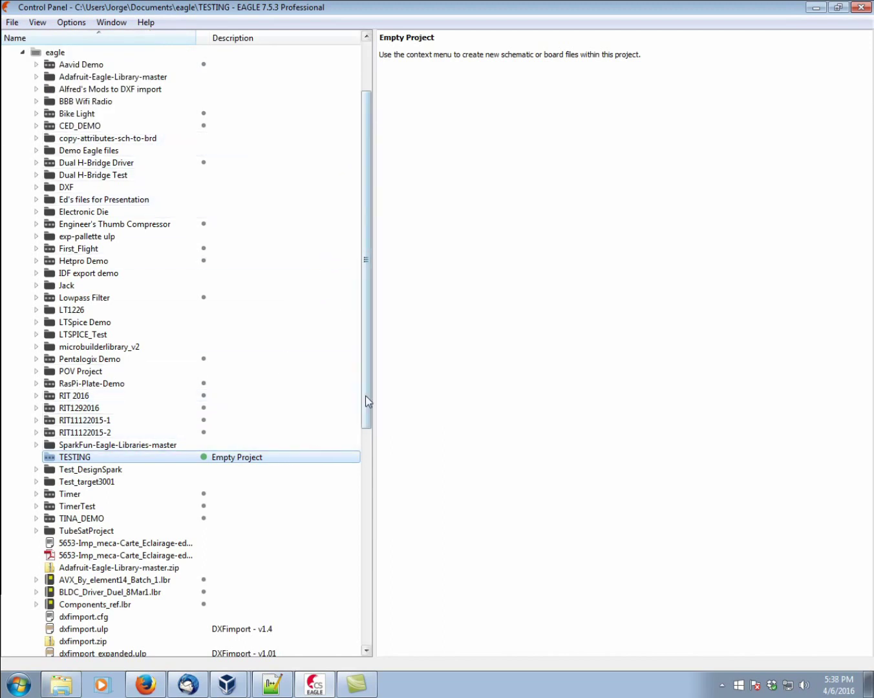
Create a new schematic in the TESTING project and maximize its window.
{"action": "right_click", "coordinate": [99, 458]}
{"action": "mouse_move", "coordinate": [135, 483]}
{"action": "left_click", "coordinate": [226, 485]}
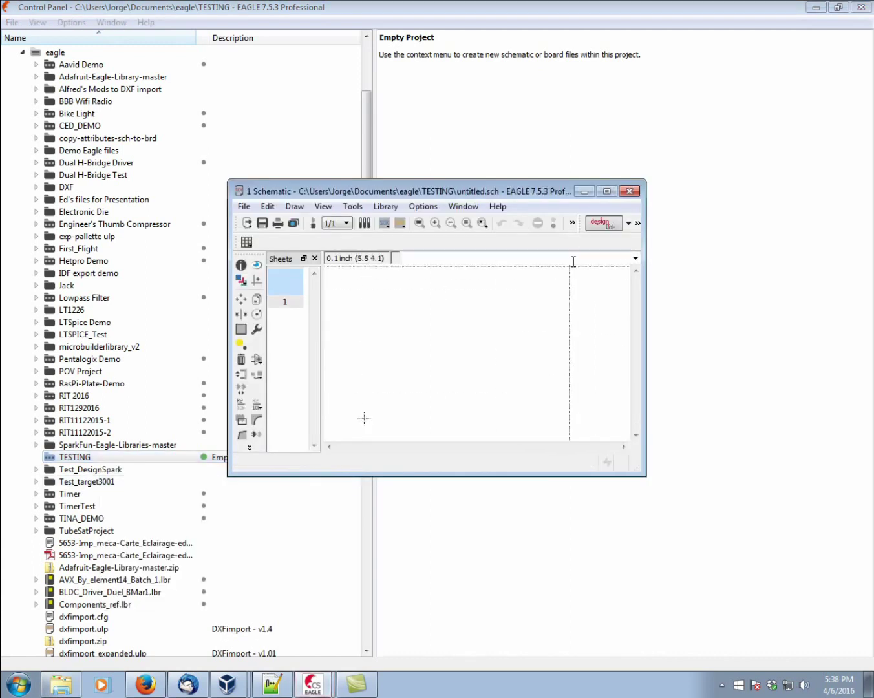
{"action": "left_click", "coordinate": [608, 192]}
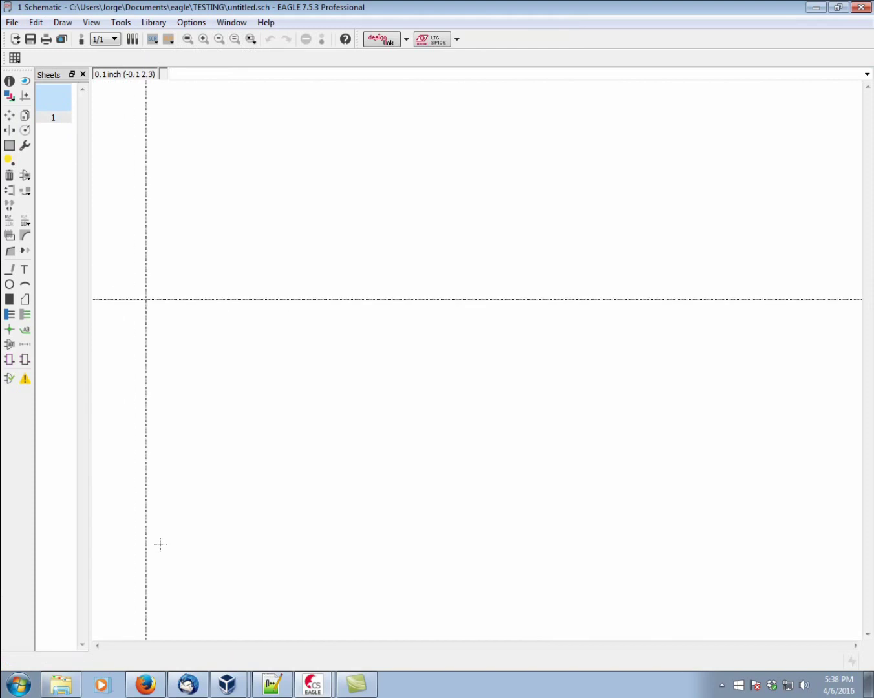
Add the LM555 timer in the SO08 package from the linear library, rotate it a full turn, and place it at (1.0 2.6).
{"action": "left_click", "coordinate": [26, 175]}
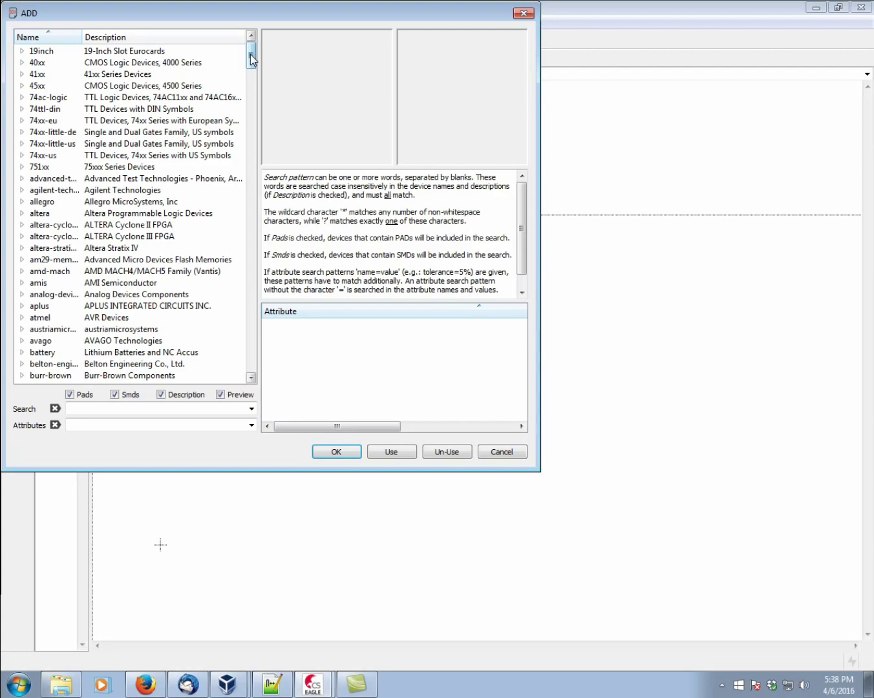
{"action": "left_click_drag", "start_coordinate": [251, 59], "coordinate": [221, 224]}
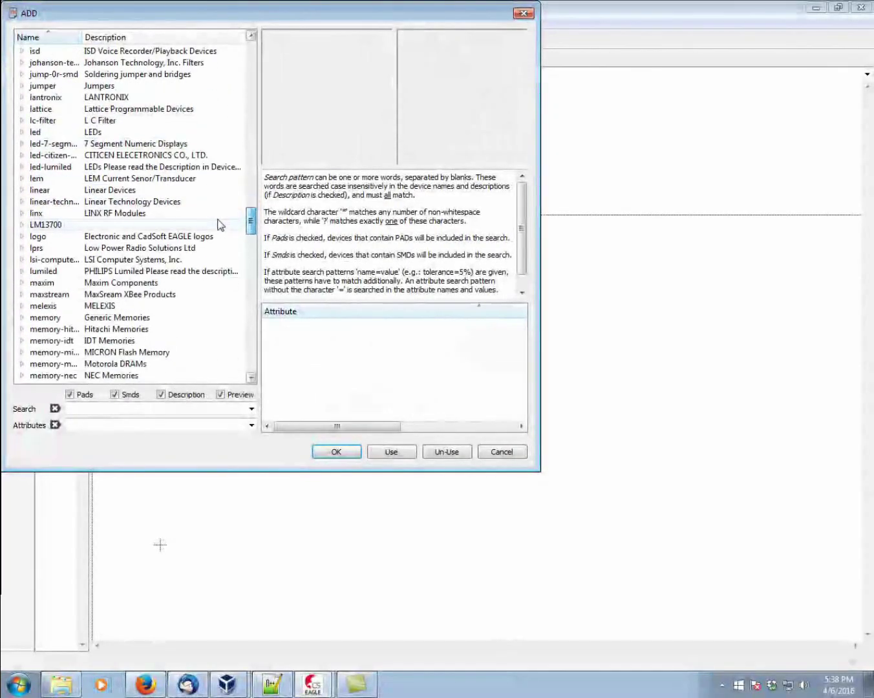
{"action": "left_click", "coordinate": [23, 190]}
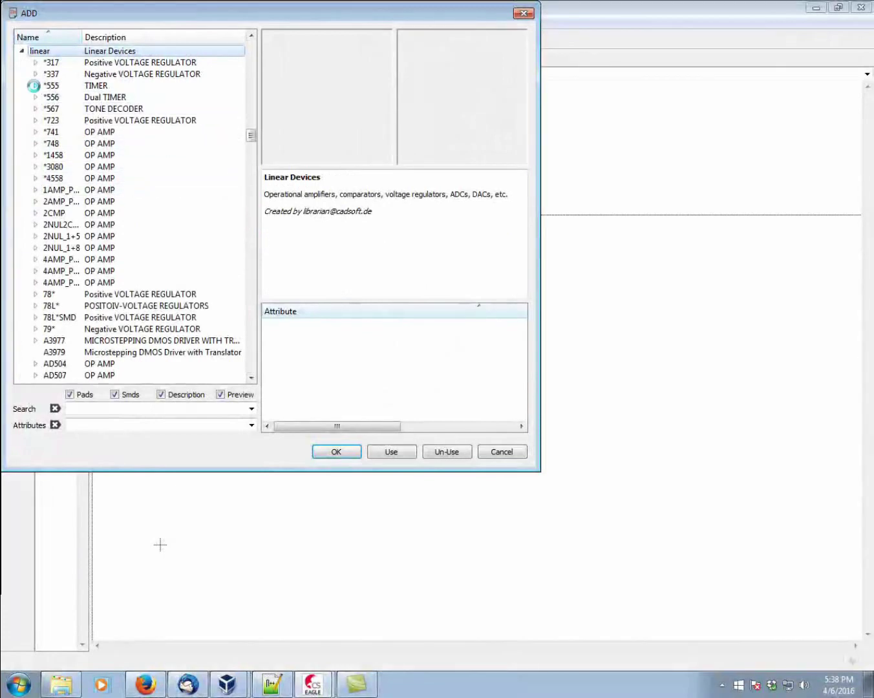
{"action": "left_click", "coordinate": [35, 86]}
{"action": "left_click", "coordinate": [62, 98]}
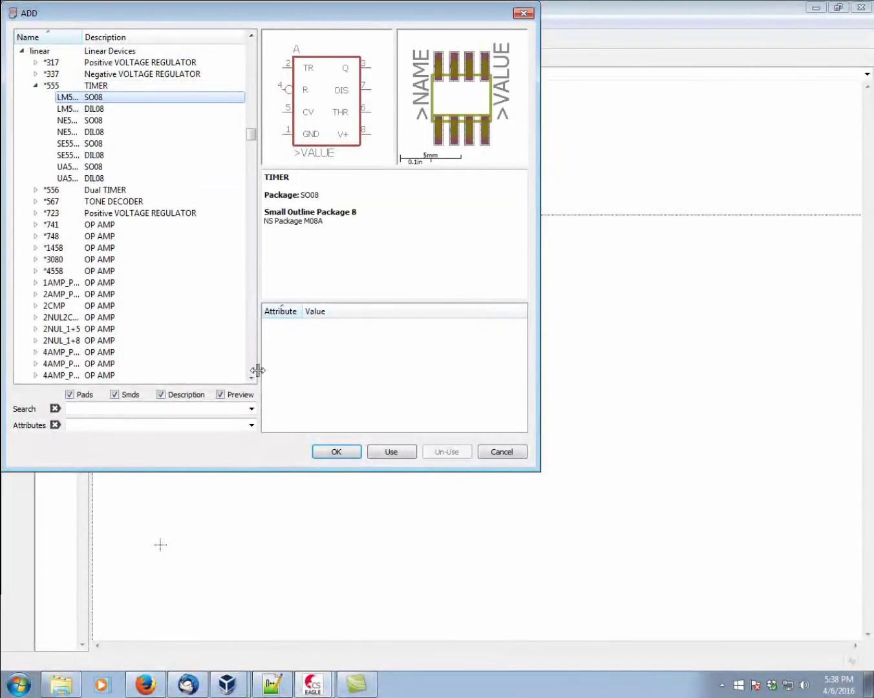
{"action": "left_click", "coordinate": [336, 453]}
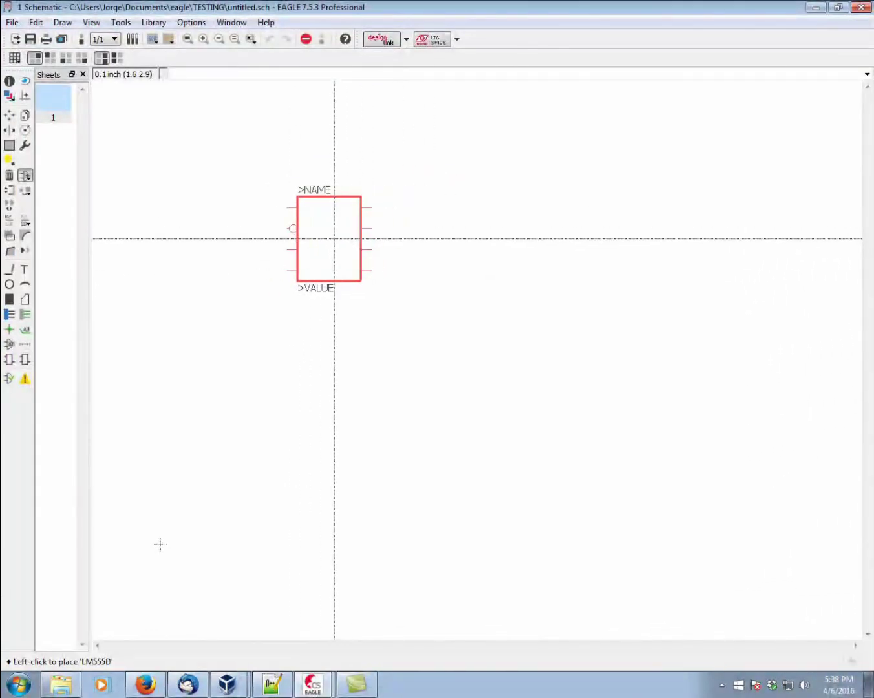
{"action": "right_click", "coordinate": [334, 238]}
{"action": "right_click", "coordinate": [334, 238]}
{"action": "right_click", "coordinate": [335, 239]}
{"action": "right_click", "coordinate": [334, 239]}
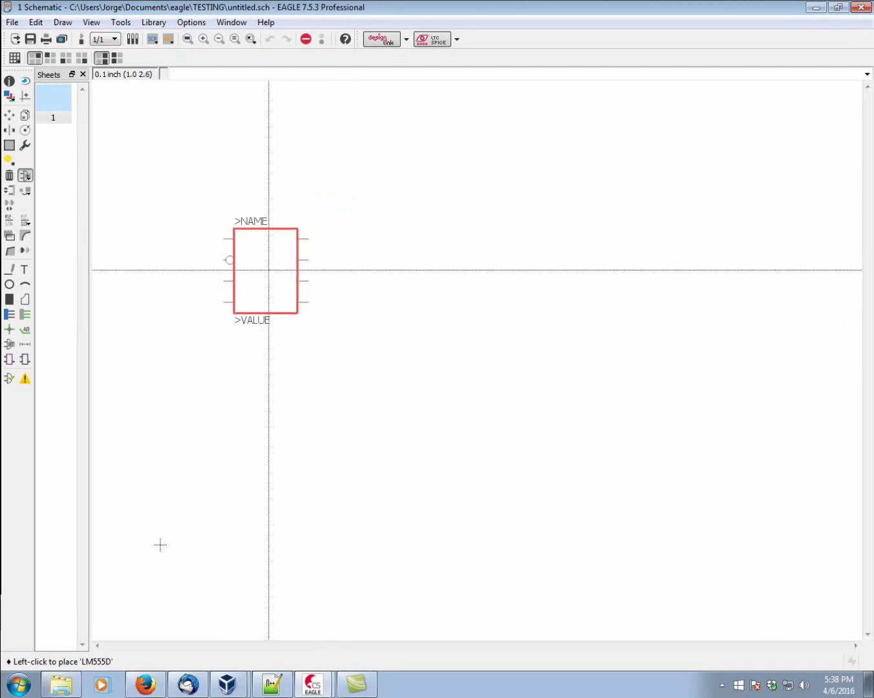
{"action": "left_click", "coordinate": [266, 275]}
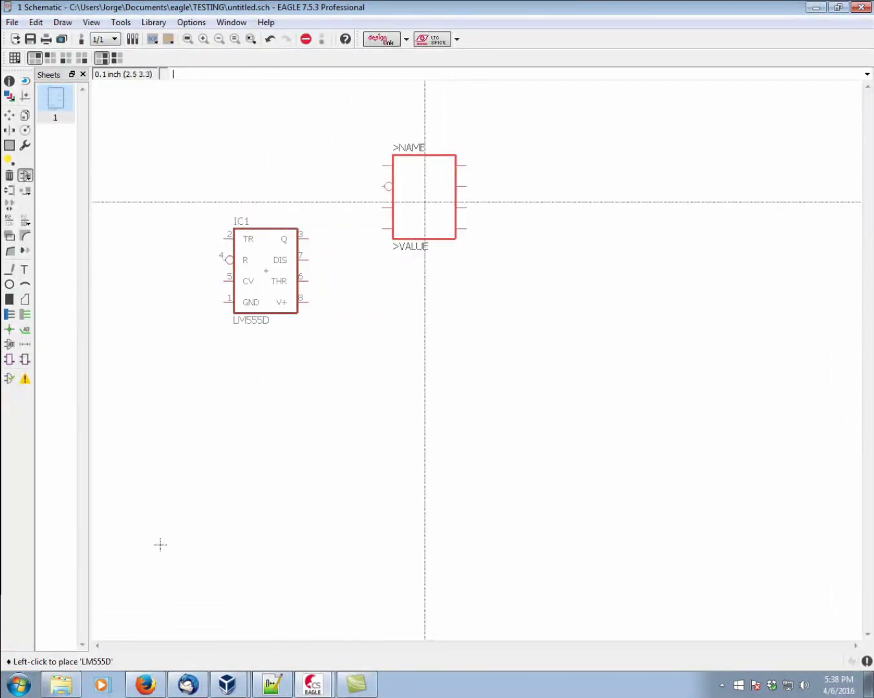
Place three more LM555D timers across the sheet plus a mirrored fourth one, and end their placement.
{"action": "left_click", "coordinate": [422, 186]}
{"action": "left_click", "coordinate": [593, 249]}
{"action": "left_click", "coordinate": [455, 403]}
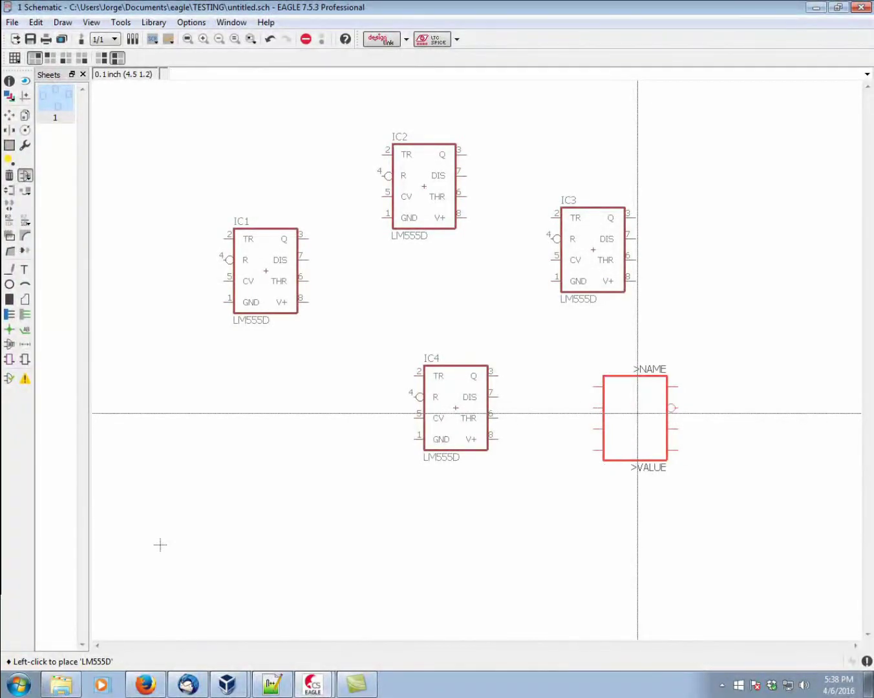
{"action": "middle_click", "coordinate": [613, 399]}
{"action": "left_click", "coordinate": [614, 400]}
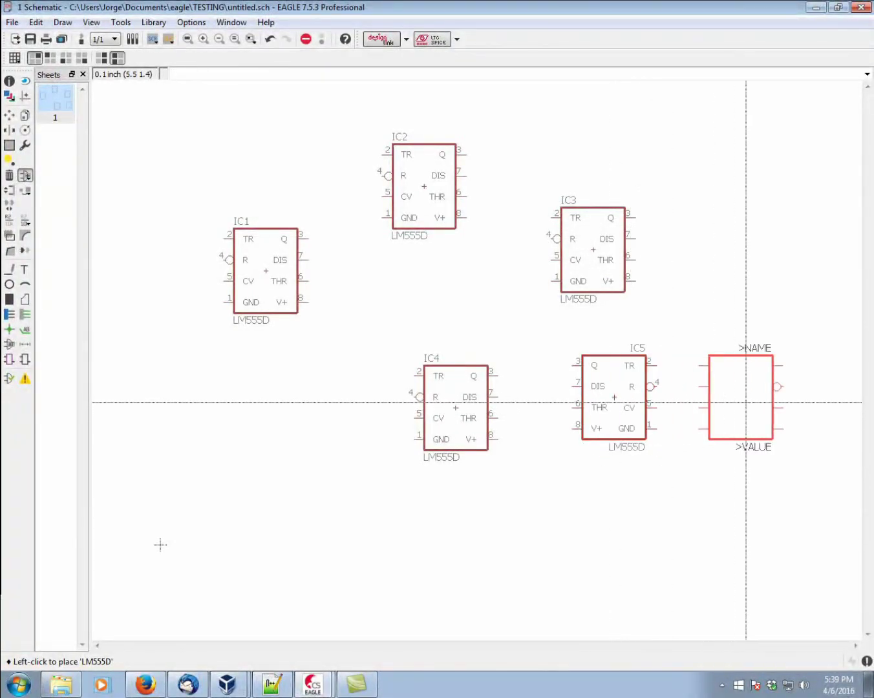
{"action": "key", "text": "Escape"}
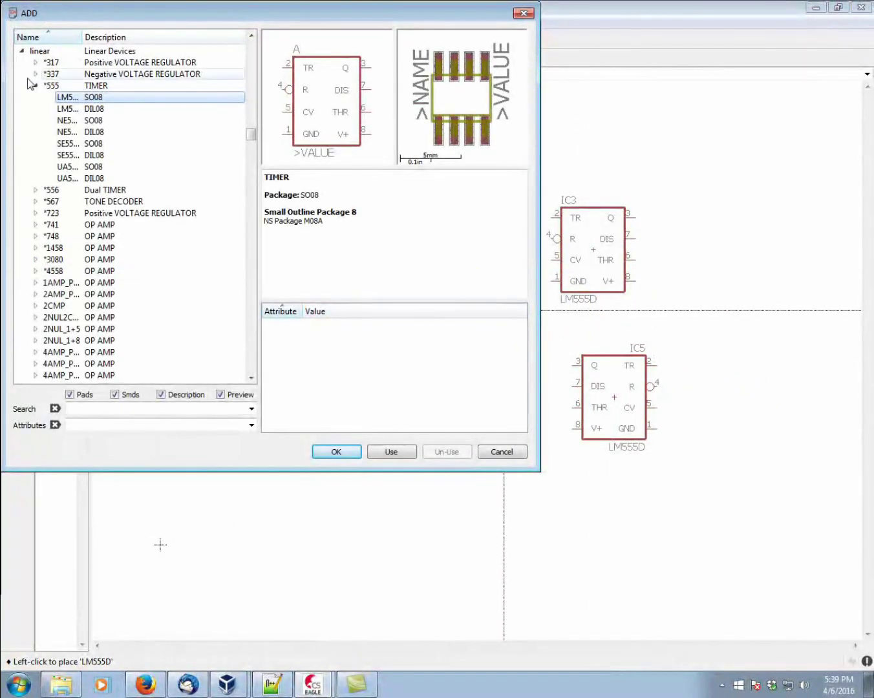
Add an R-US_ resistor in the R0805 package from the rcl library and place it vertically at (1.7 3.3), above and beside the first timer.
{"action": "left_click", "coordinate": [23, 52]}
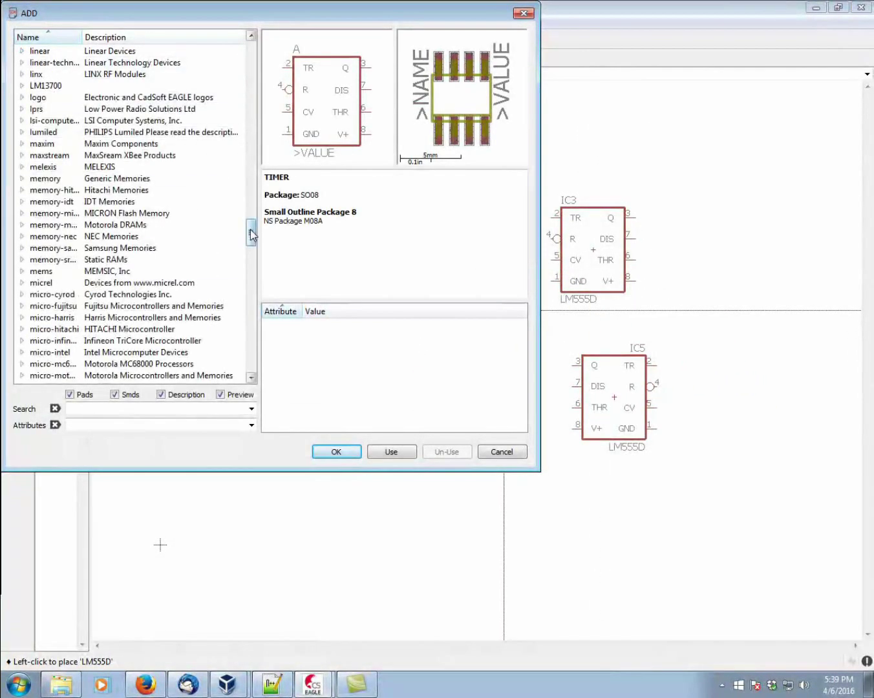
{"action": "left_click_drag", "start_coordinate": [251, 235], "coordinate": [237, 286]}
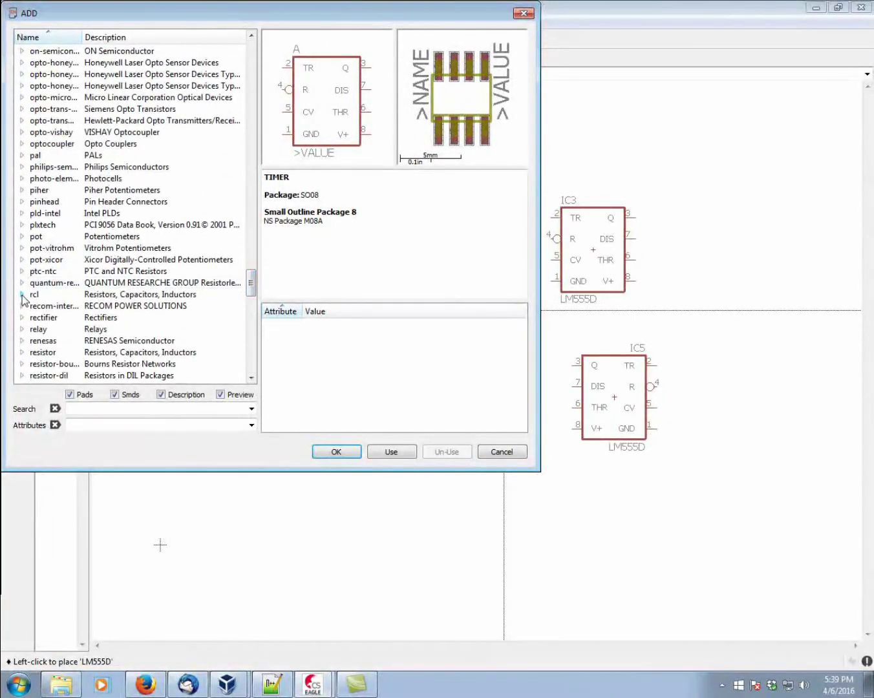
{"action": "left_click", "coordinate": [22, 294]}
{"action": "left_click_drag", "start_coordinate": [249, 285], "coordinate": [250, 291]}
{"action": "left_click", "coordinate": [35, 284]}
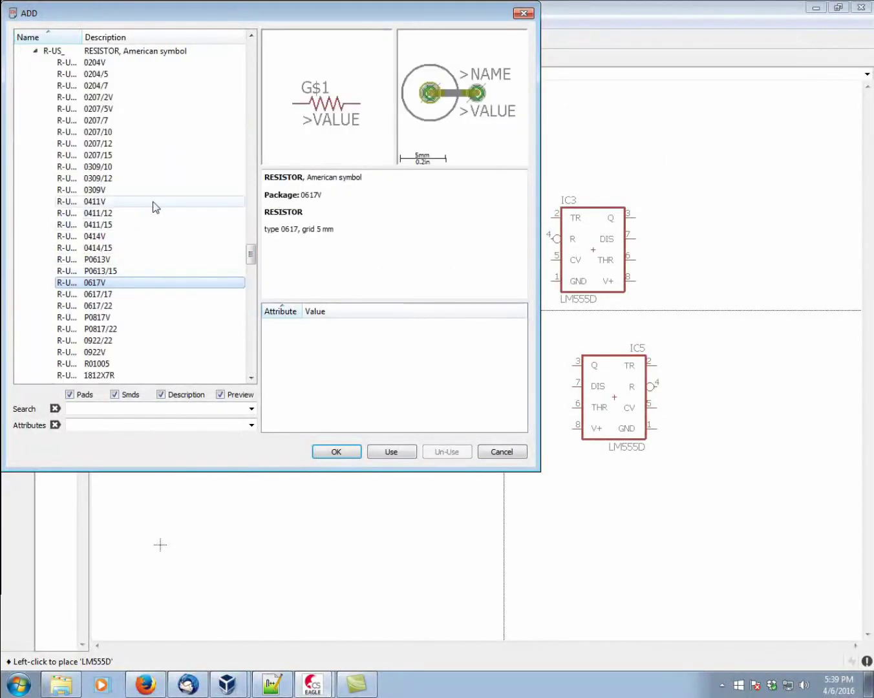
{"action": "left_click_drag", "start_coordinate": [250, 255], "coordinate": [250, 282]}
{"action": "left_click", "coordinate": [110, 283]}
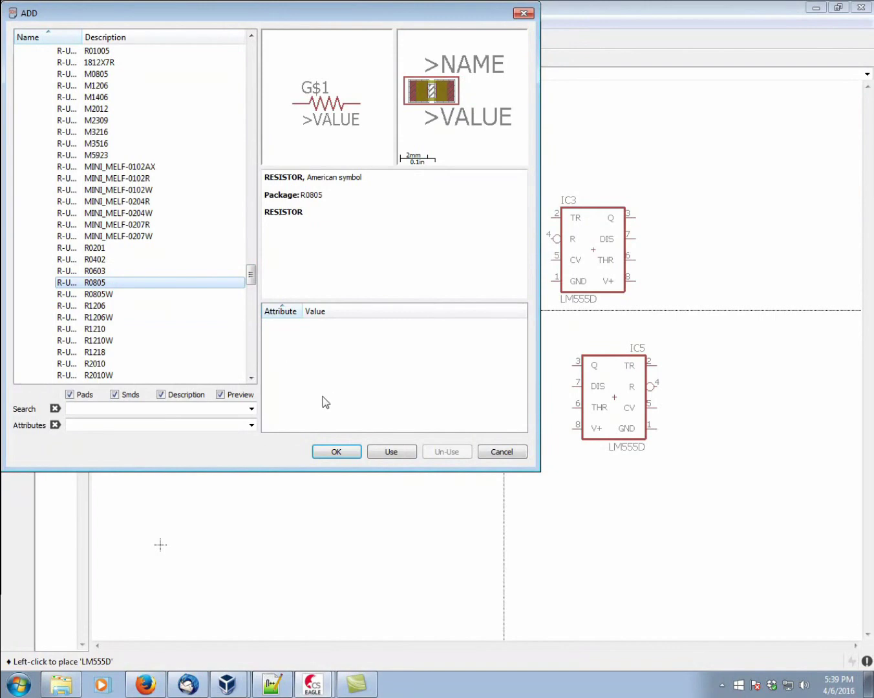
{"action": "left_click", "coordinate": [335, 451]}
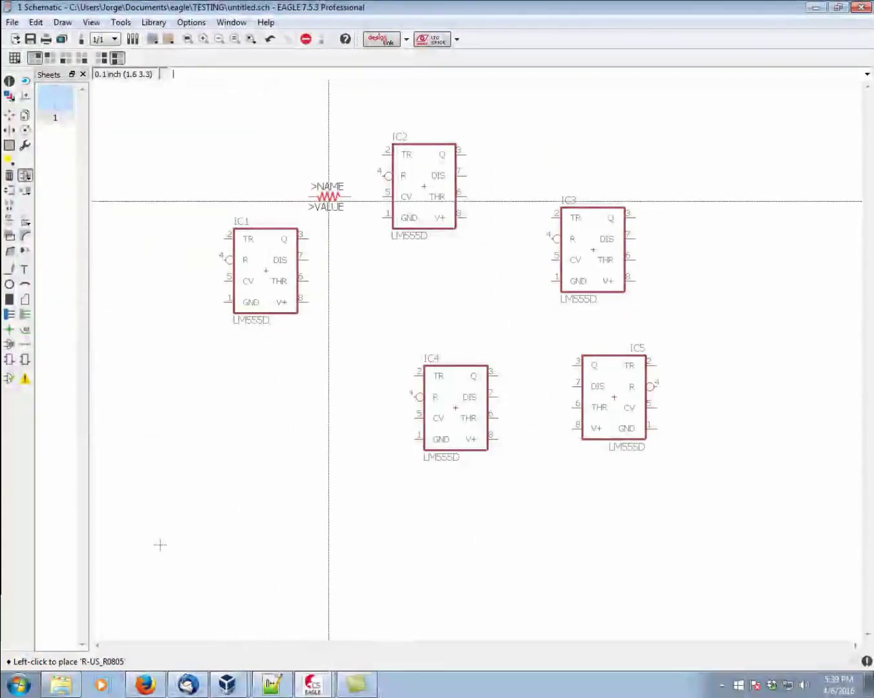
{"action": "right_click", "coordinate": [343, 203]}
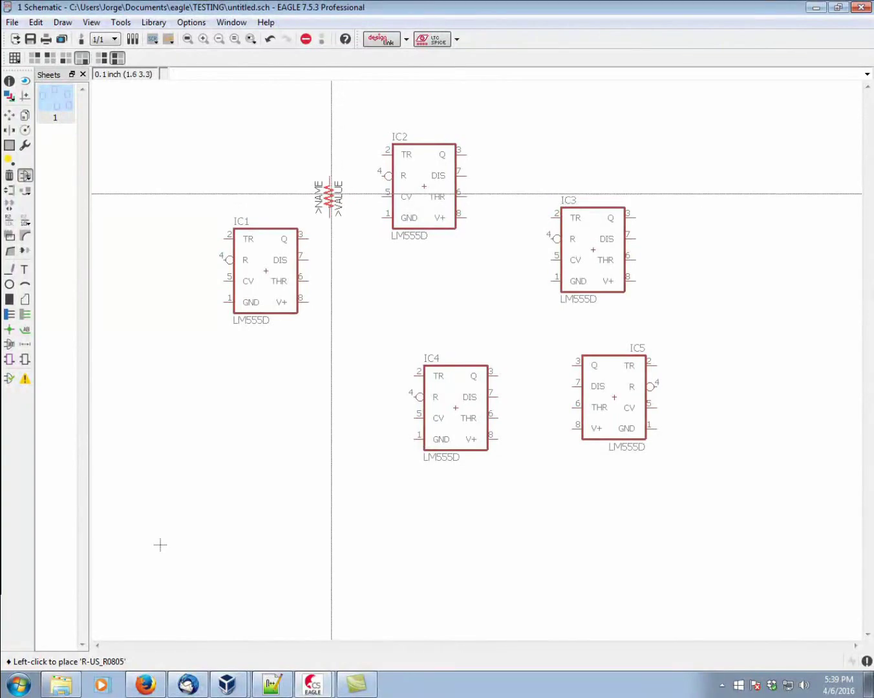
{"action": "left_click", "coordinate": [337, 194]}
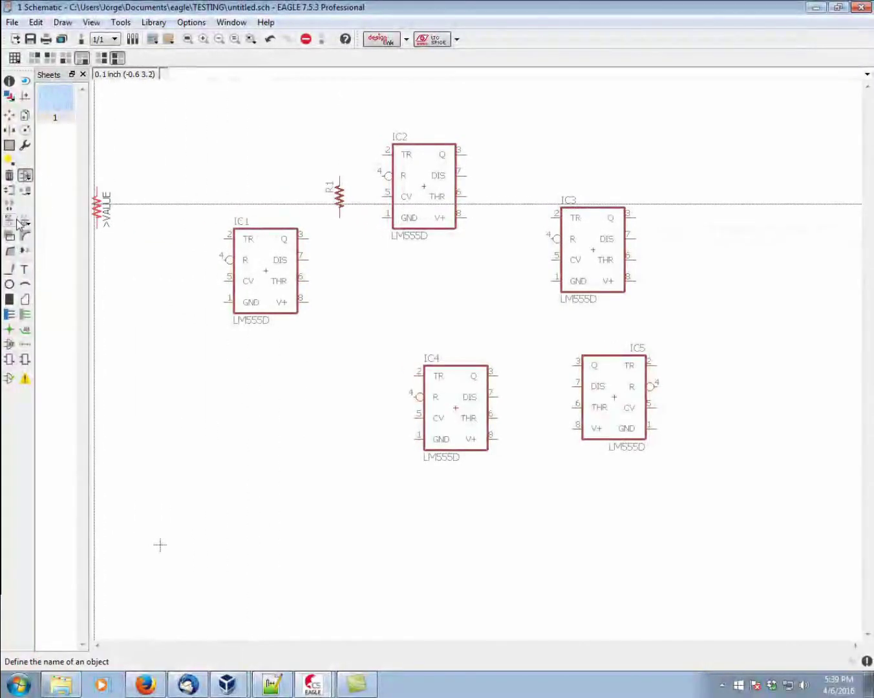
Delete the timers IC2, IC3, IC5 and IC4, keeping only the first timer and the resistor.
{"action": "left_click", "coordinate": [10, 177]}
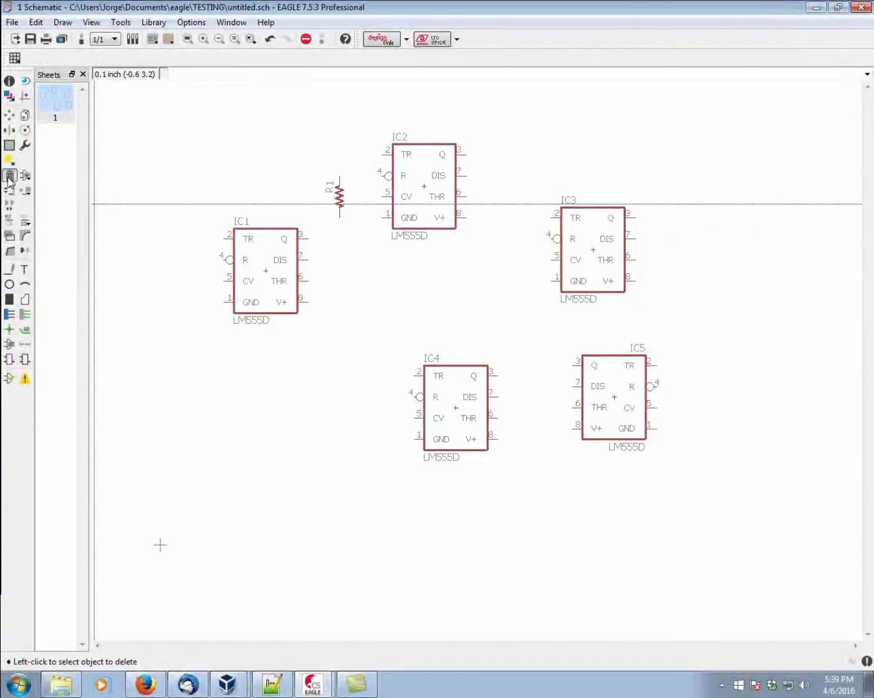
{"action": "left_click", "coordinate": [424, 184]}
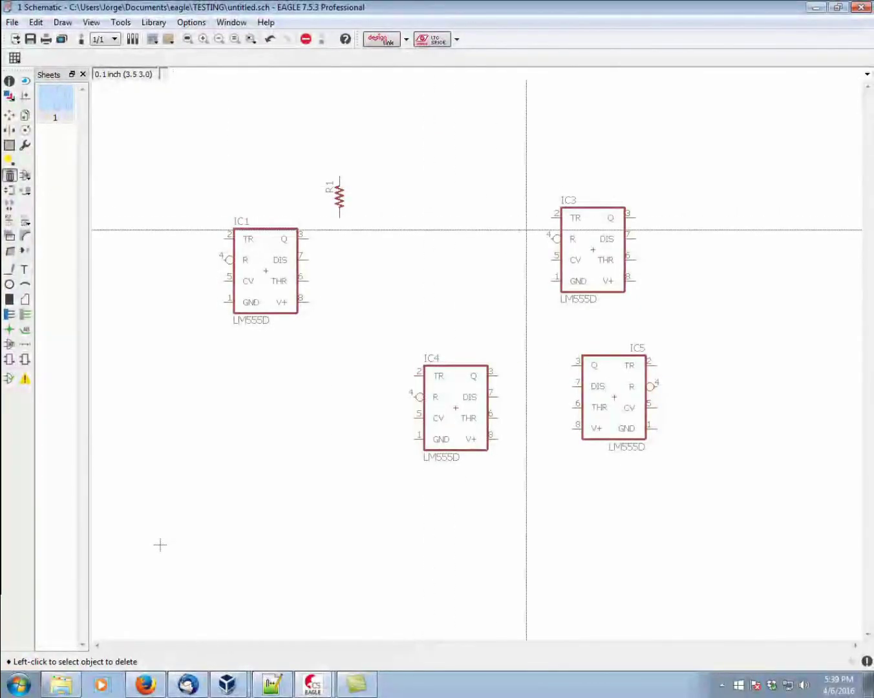
{"action": "left_click", "coordinate": [594, 251]}
{"action": "left_click", "coordinate": [613, 395]}
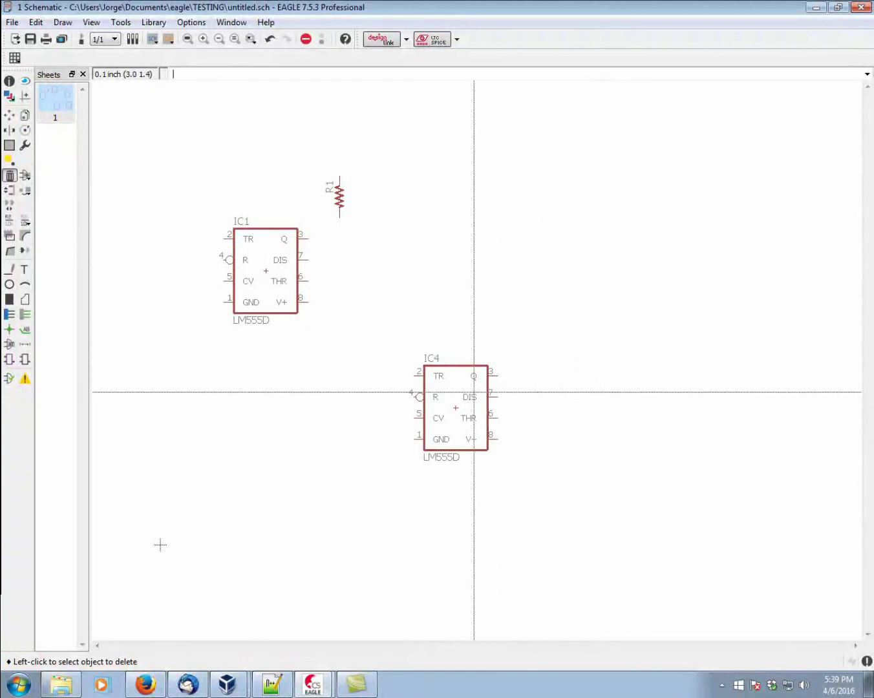
{"action": "left_click", "coordinate": [456, 407]}
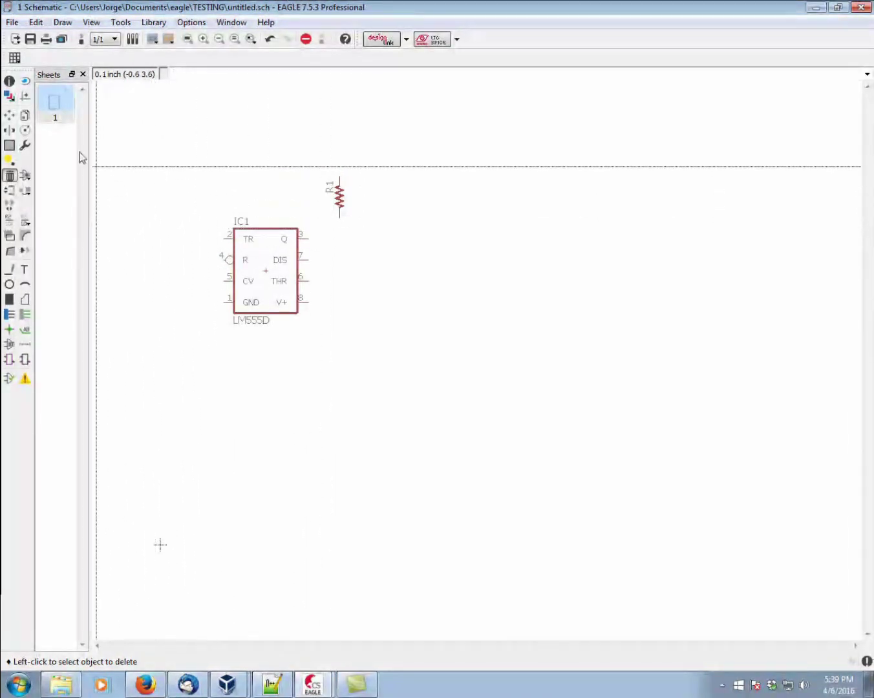
Inspect the properties of the LM555D timer and the resistor, and review the commands available for the timer.
{"action": "left_click", "coordinate": [9, 81]}
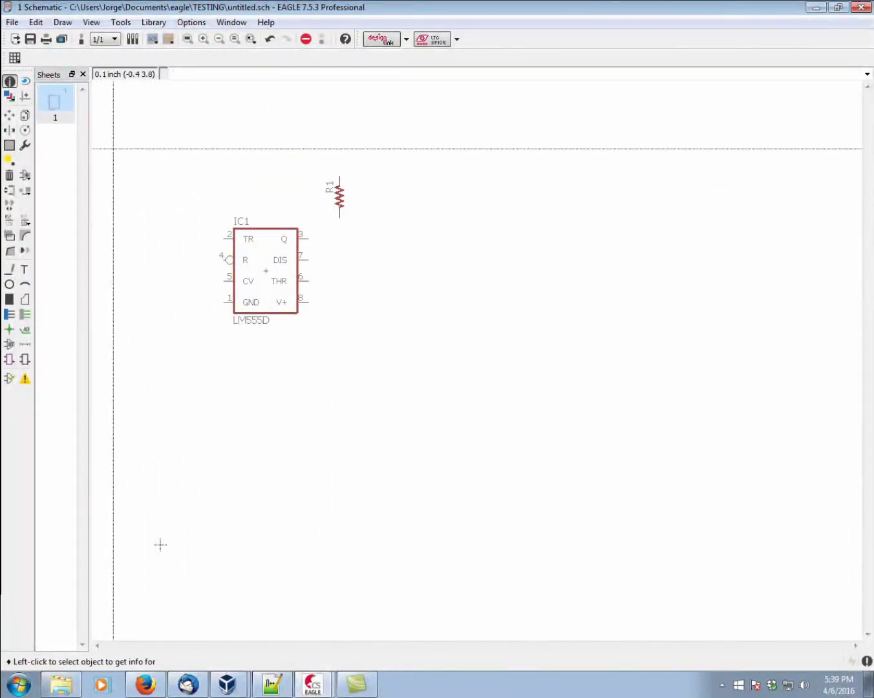
{"action": "left_click", "coordinate": [268, 272]}
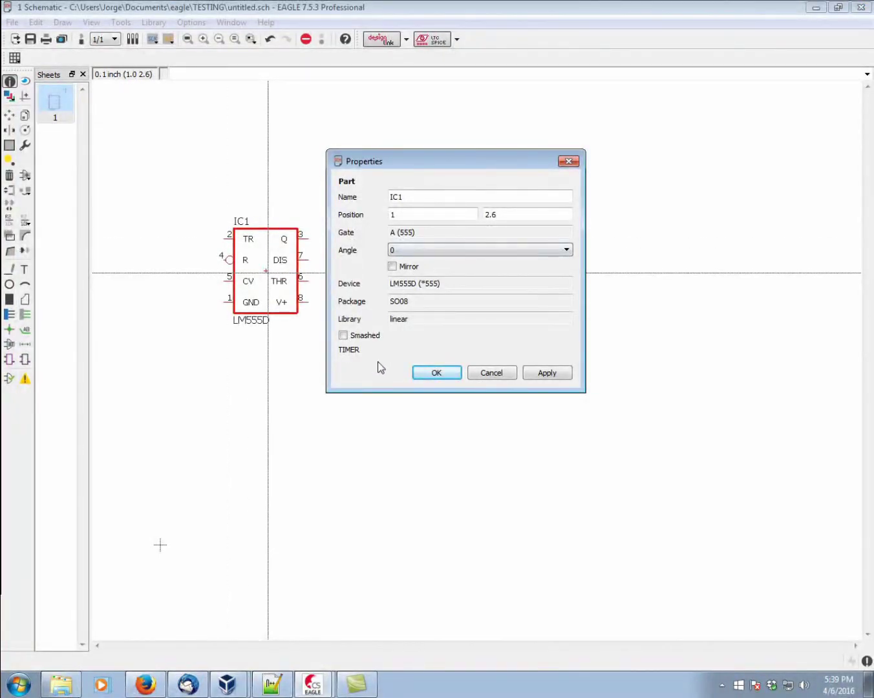
{"action": "left_click", "coordinate": [429, 373]}
{"action": "left_click", "coordinate": [339, 196]}
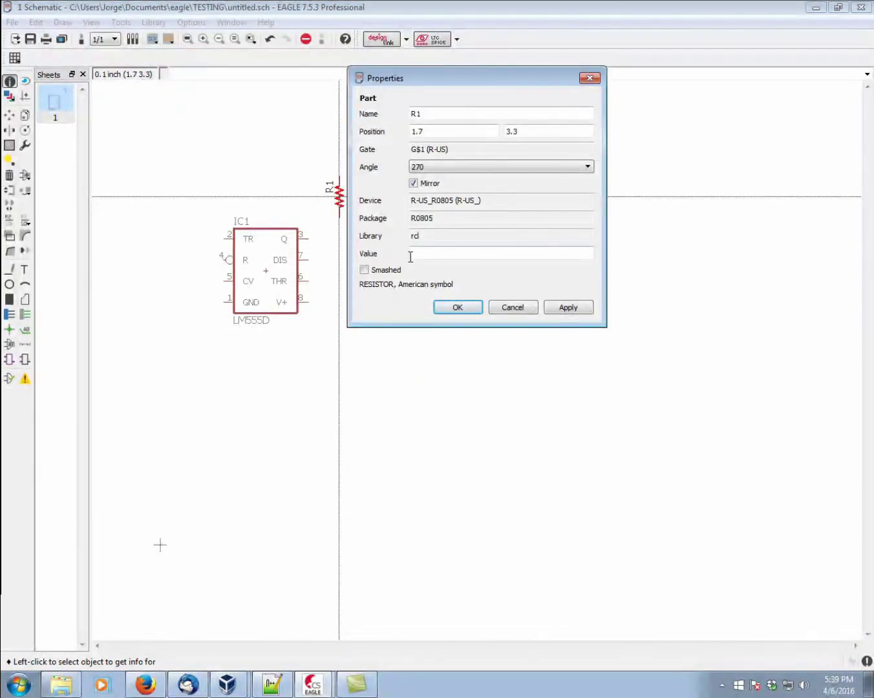
{"action": "left_click", "coordinate": [480, 309]}
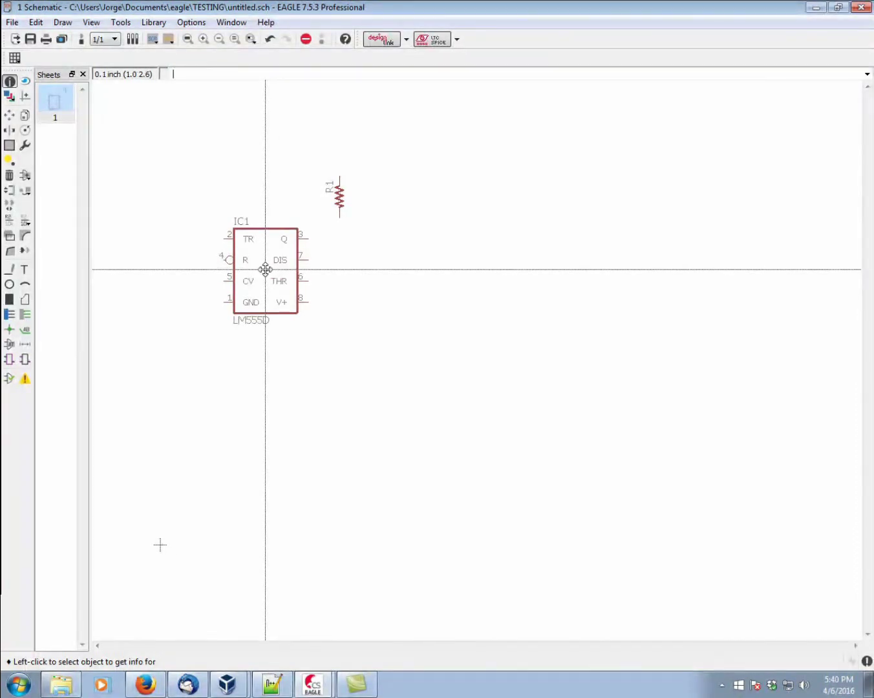
{"action": "right_click", "coordinate": [265, 269]}
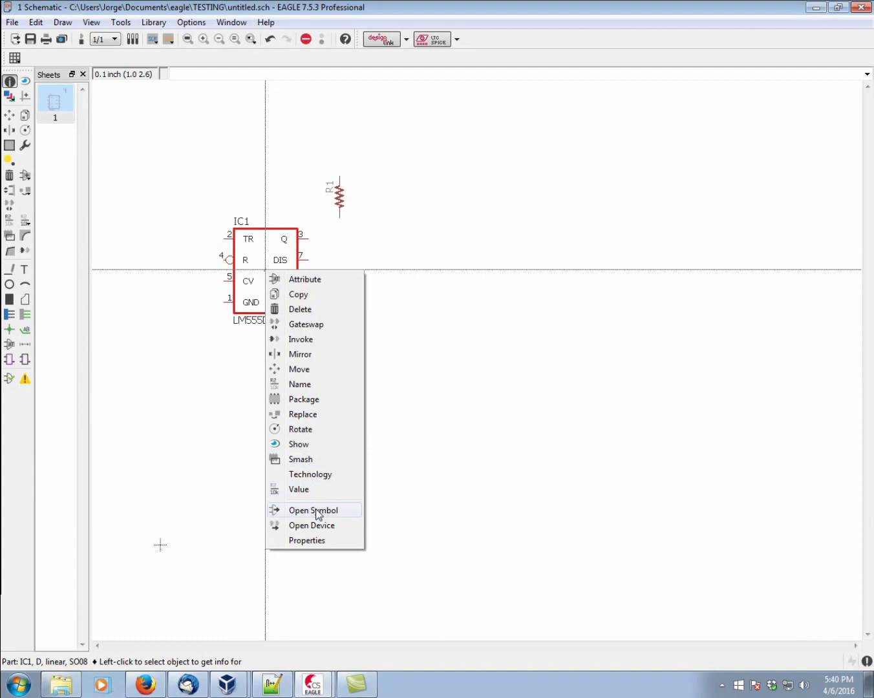
{"action": "left_click", "coordinate": [402, 261]}
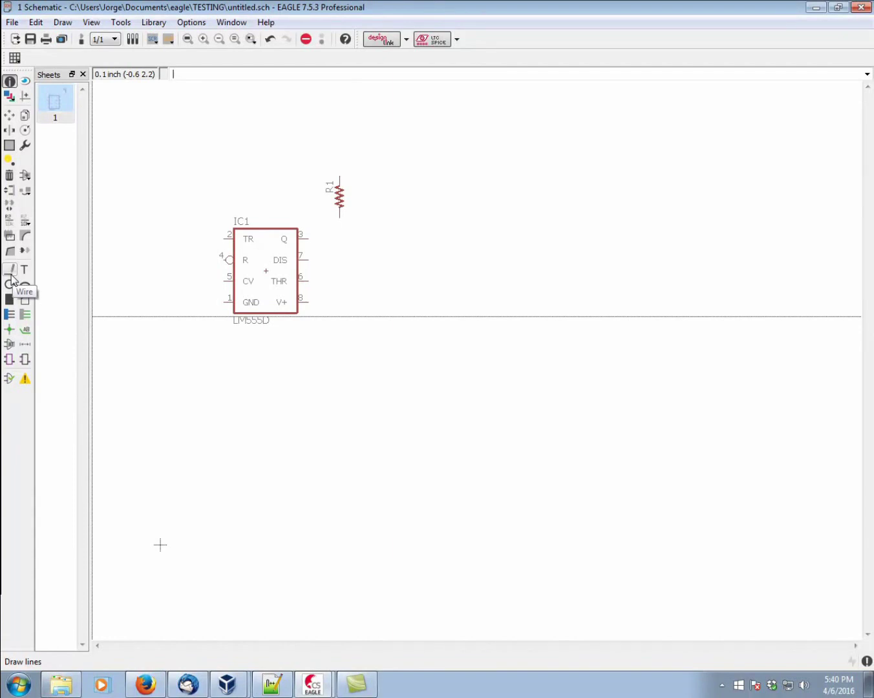
Draw a net from the timer's output pin 3 (Q) to the lower pin of resistor R1.
{"action": "left_click", "coordinate": [26, 315]}
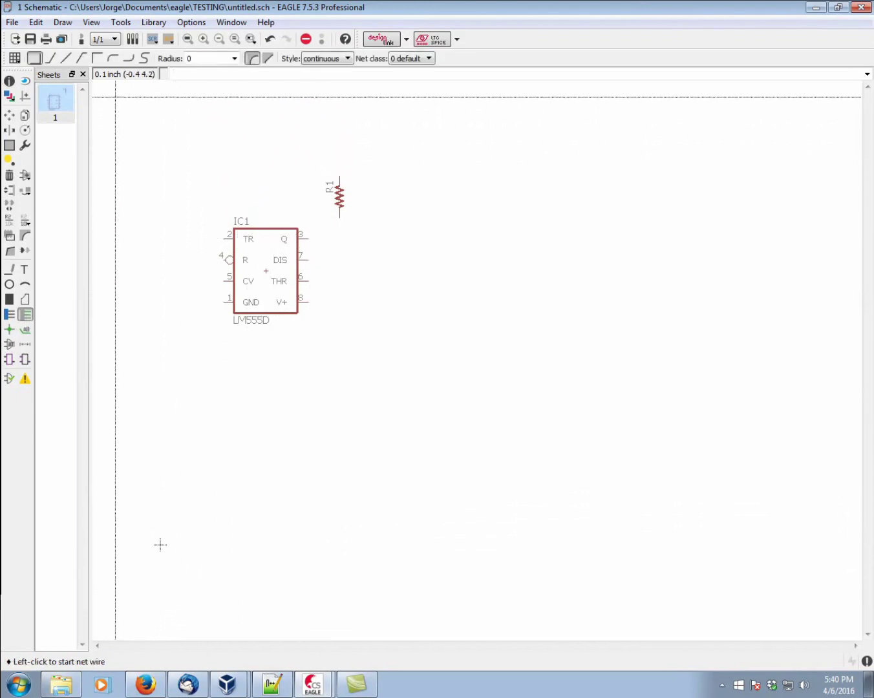
{"action": "left_click", "coordinate": [309, 236]}
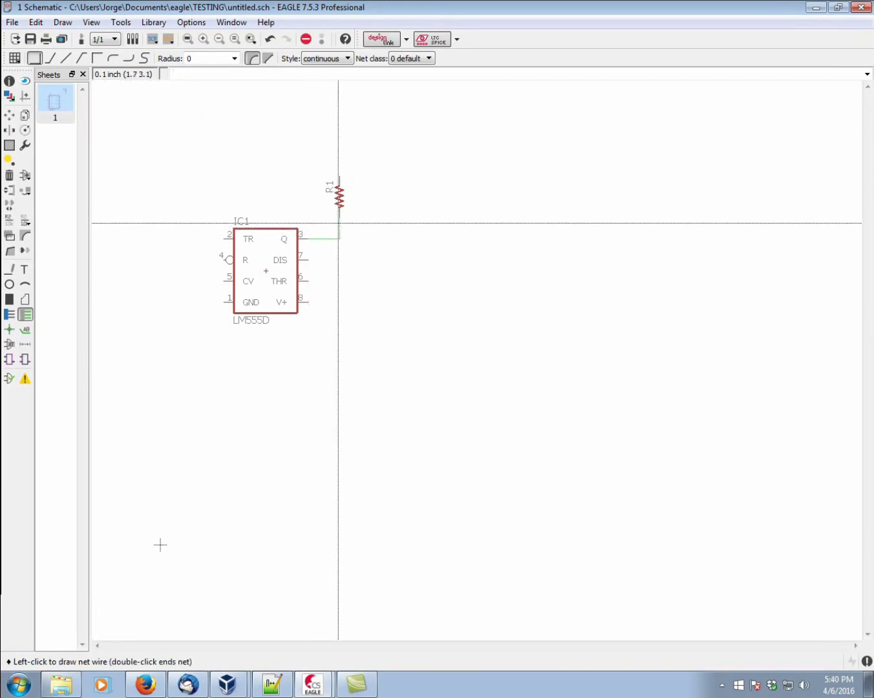
{"action": "left_click", "coordinate": [341, 225]}
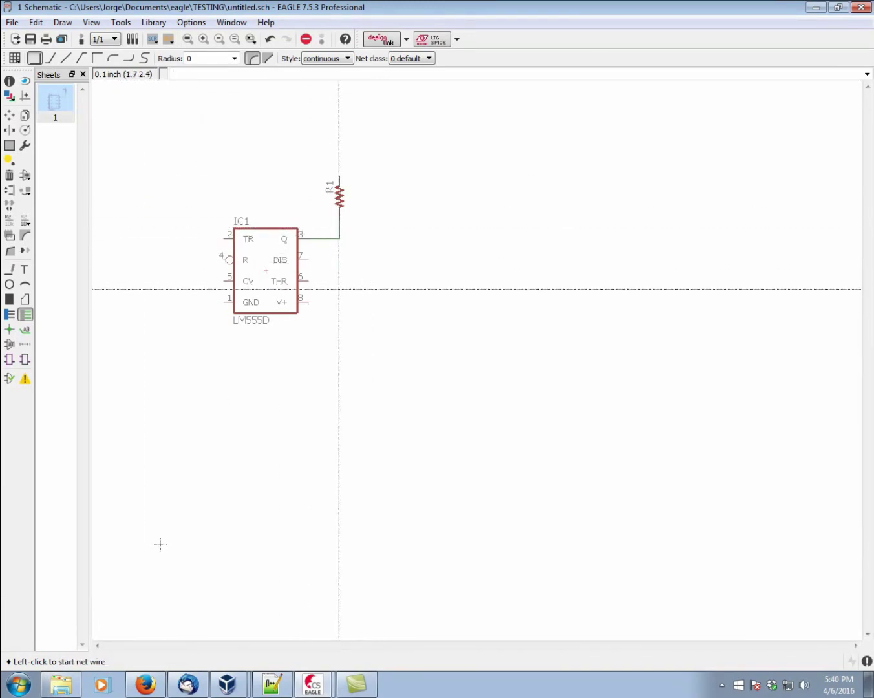